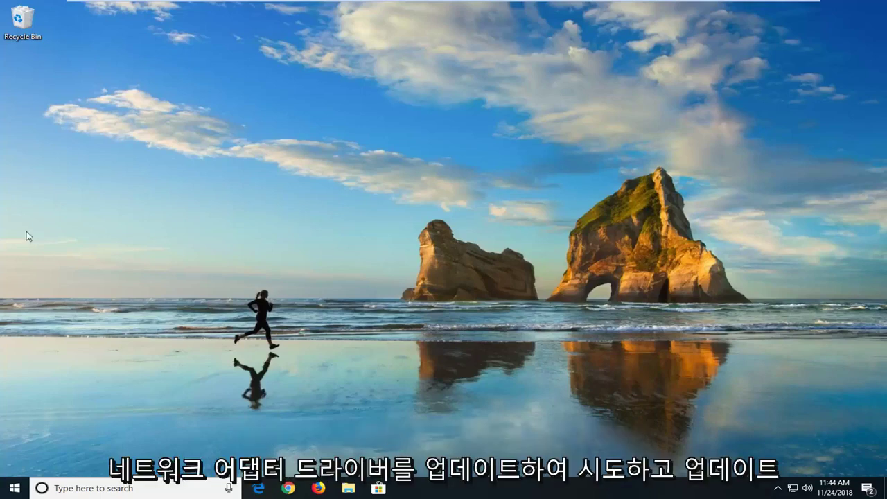
- Search the Start menu for 'device manager' and launch Device Manager from the results
left_click(13, 489)
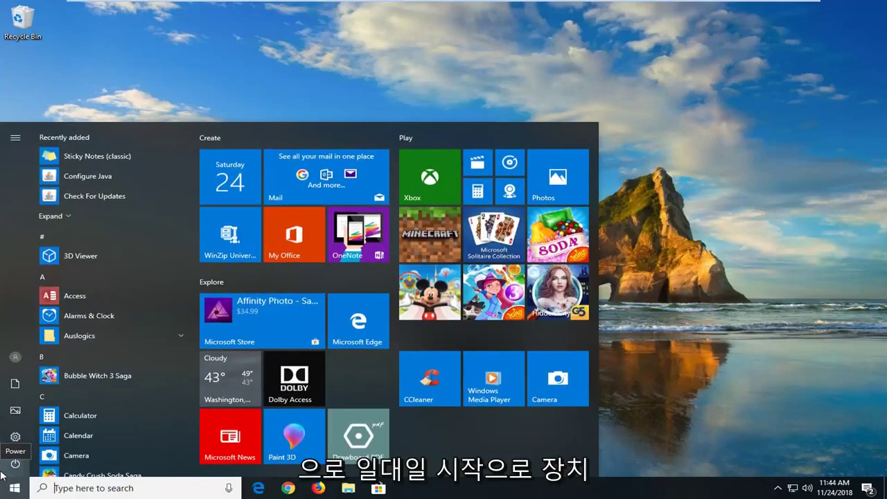
type("device manage")
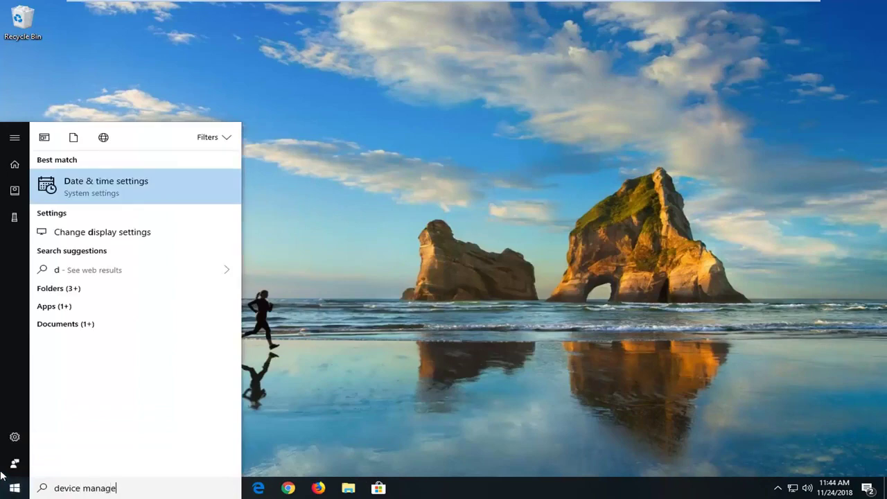
type("r")
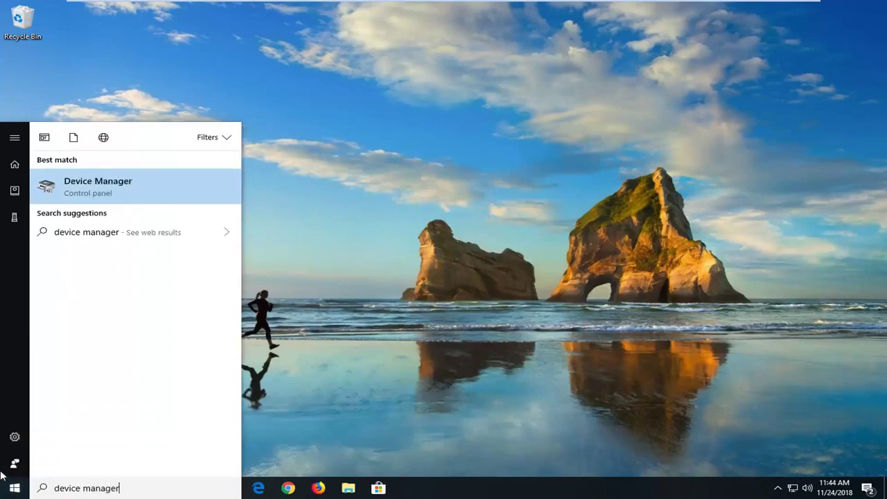
left_click(109, 192)
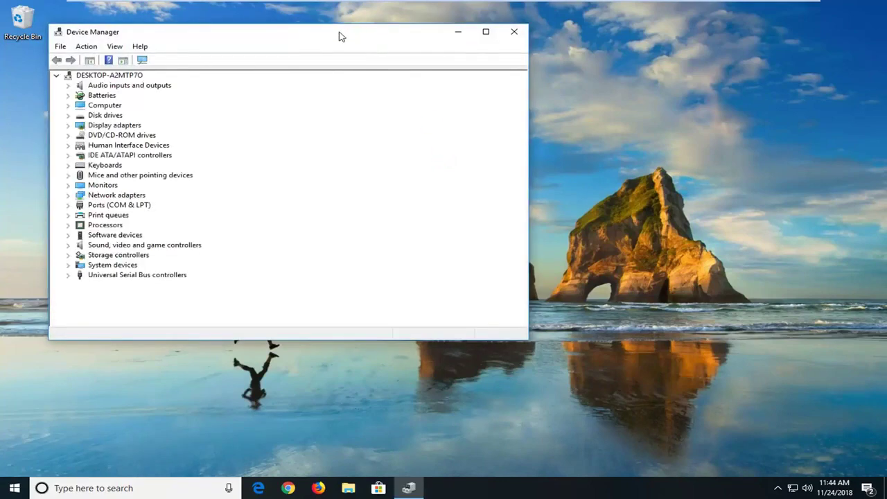
- Enlarge the Device Manager window, expand Network adapters and select the Intel(R) 82574L Gigabit Network Connection
left_click_drag(338, 35, 392, 35)
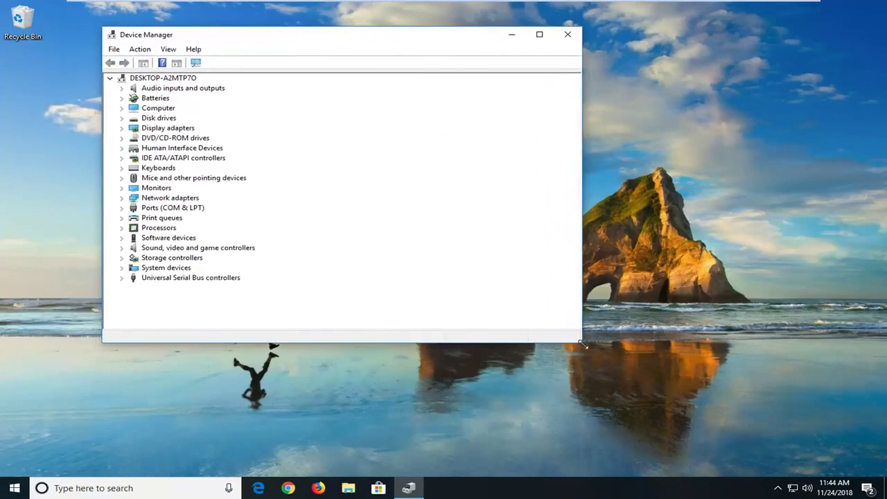
left_click_drag(583, 345, 700, 379)
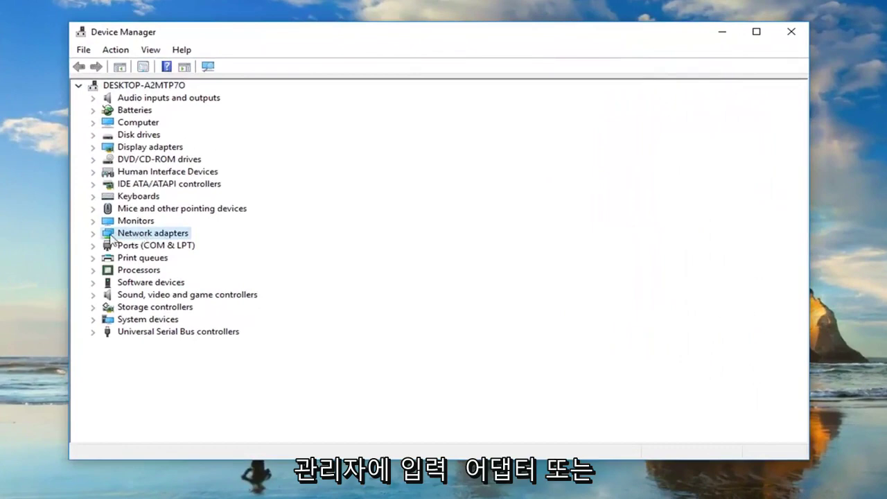
left_click(94, 234)
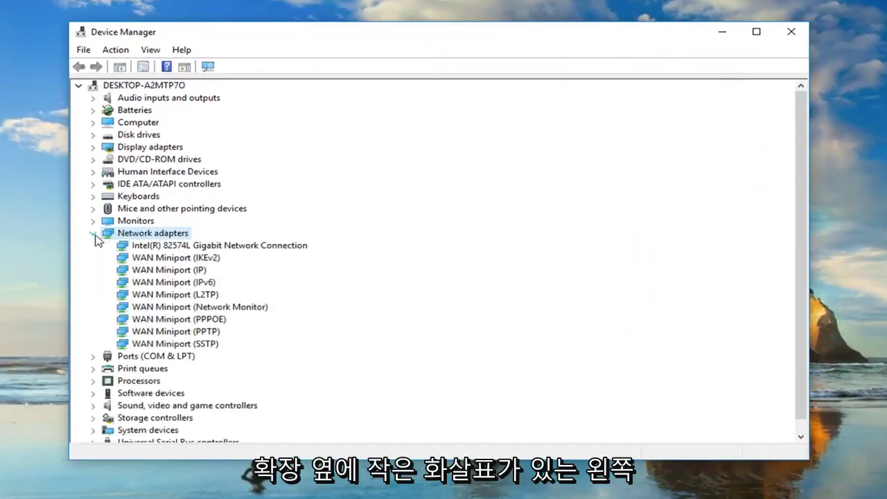
left_click(155, 247)
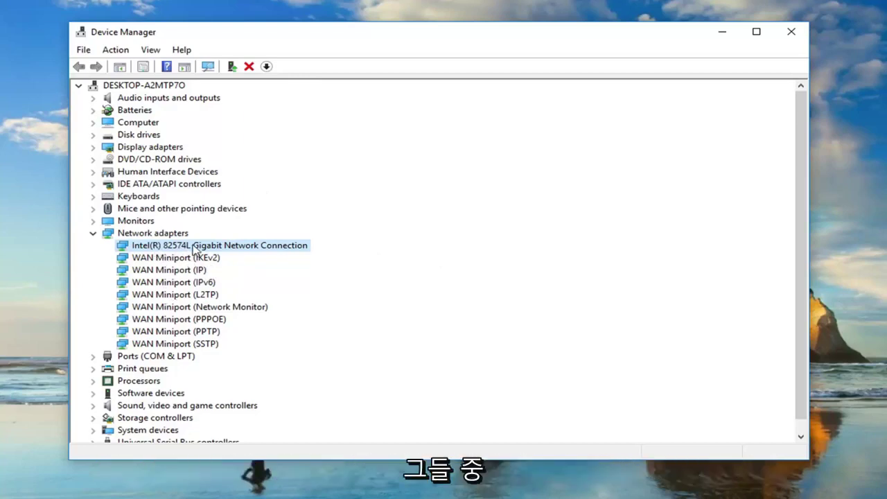
- Run an automatic driver search for the Intel 82574L adapter, then return to the search choices
right_click(185, 249)
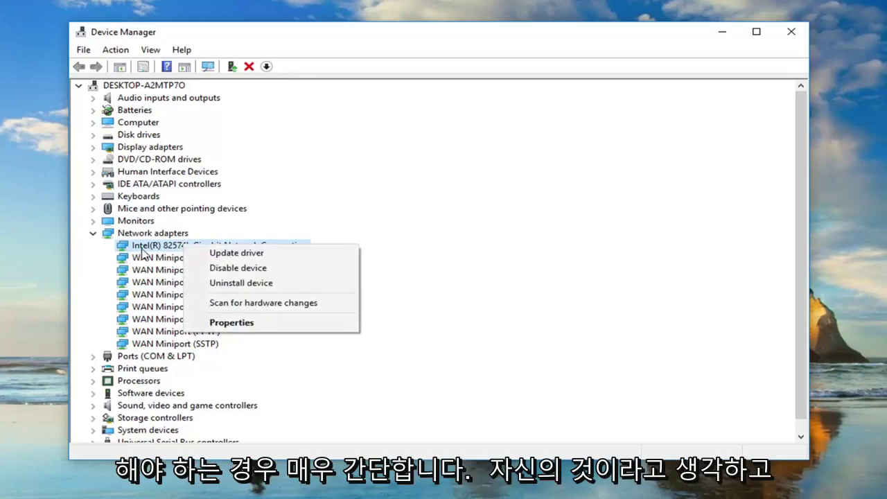
left_click(223, 253)
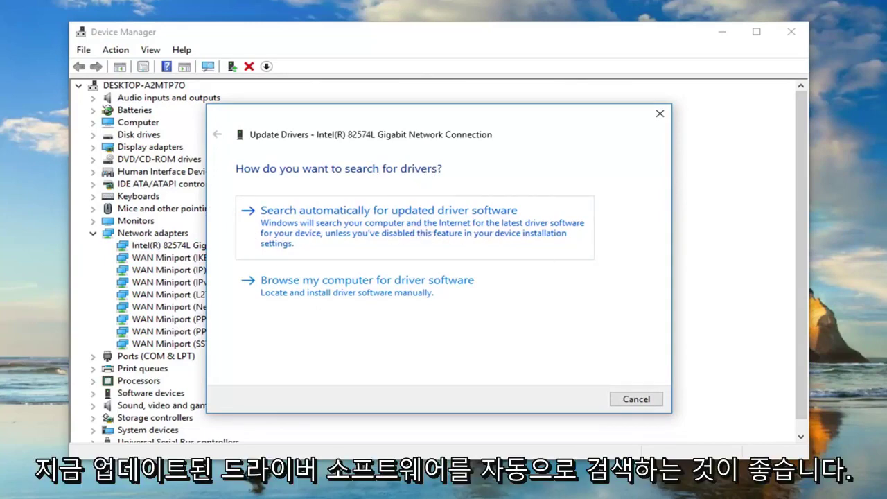
left_click(357, 221)
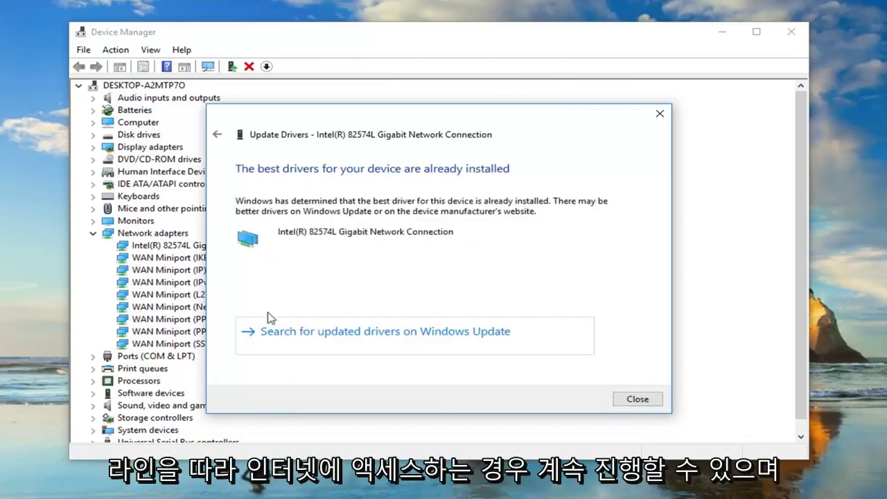
left_click(217, 135)
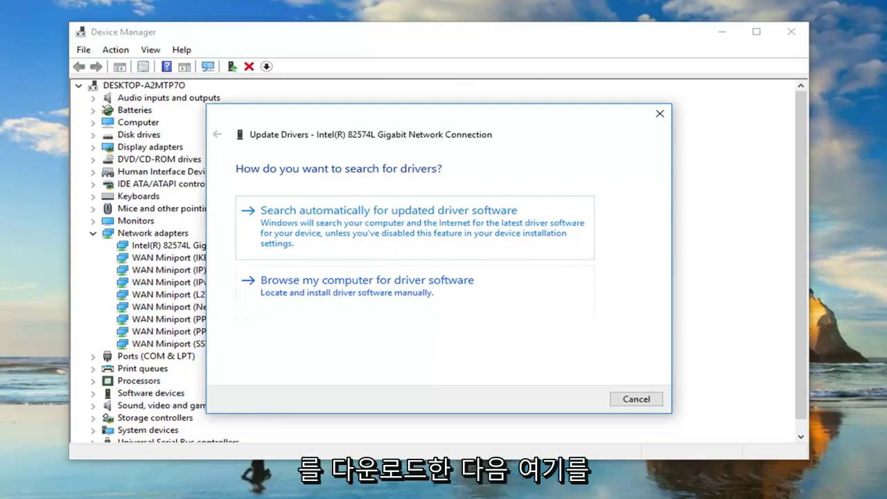
- Reinstall the Intel(R) 82574L Gigabit Network Connection driver from the list of drivers on this computer
left_click(347, 303)
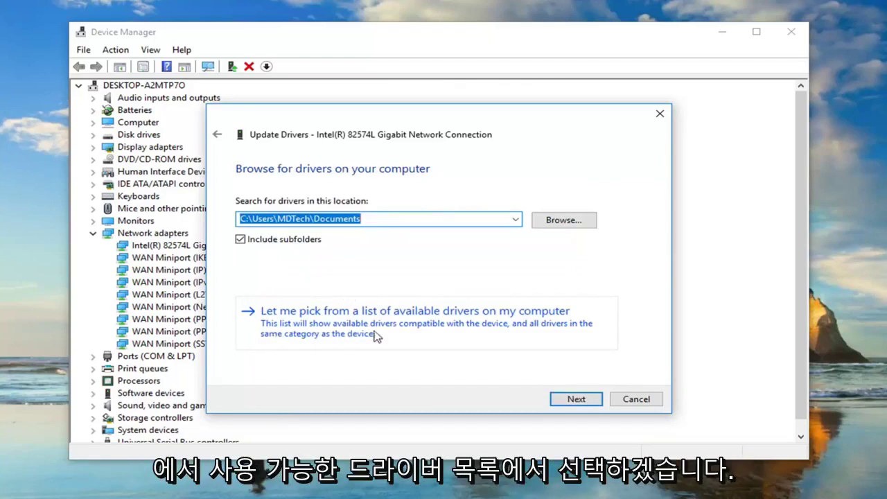
left_click(483, 322)
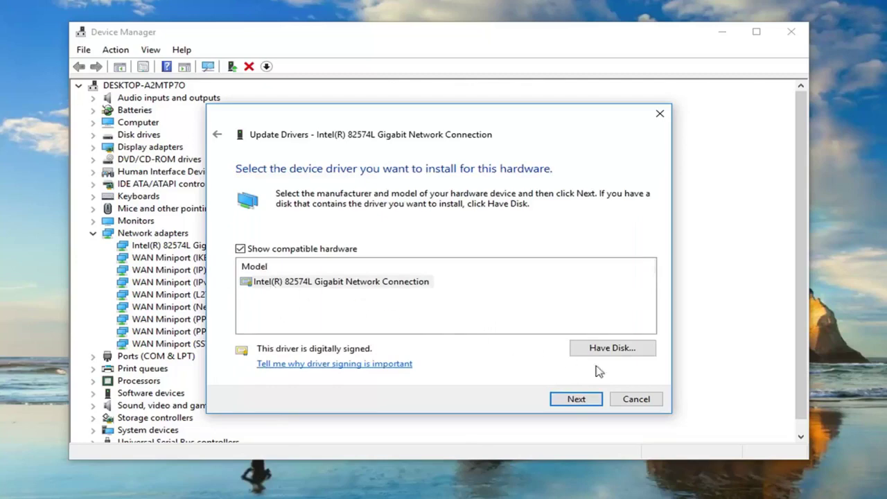
left_click(293, 287)
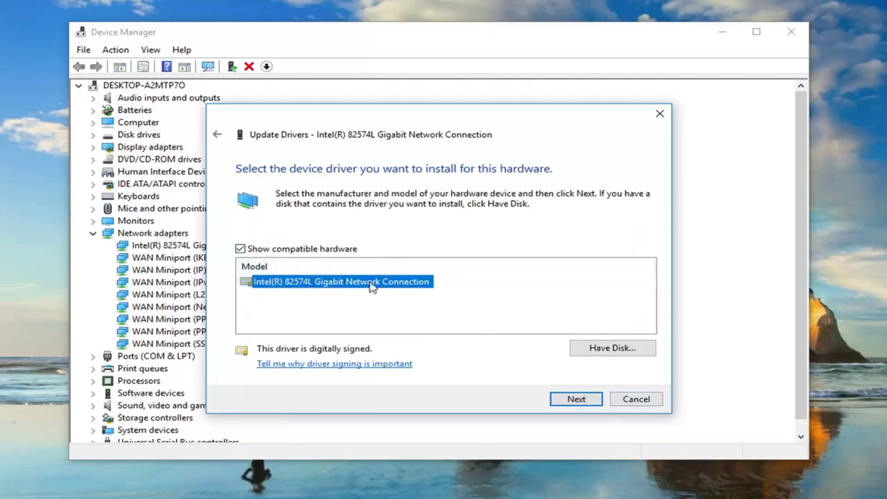
left_click(575, 400)
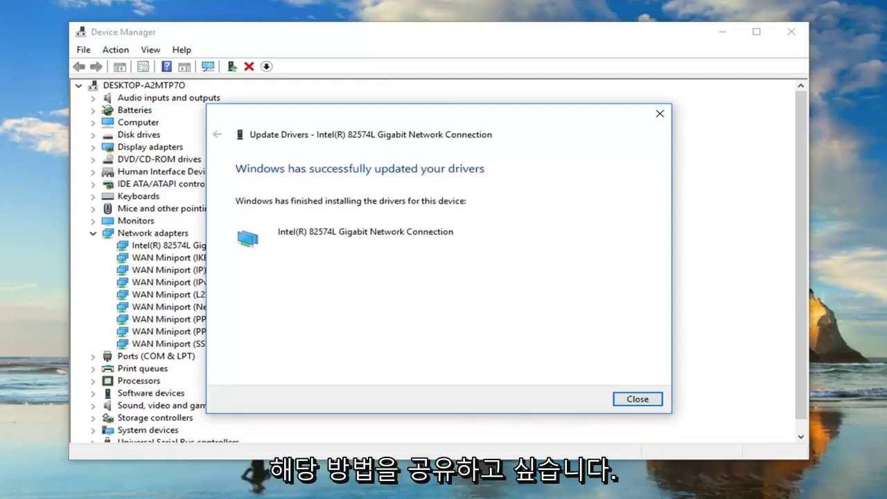
- Close the driver wizard and Device Manager, then search the Start menu for 'troubleshooting'
left_click(659, 114)
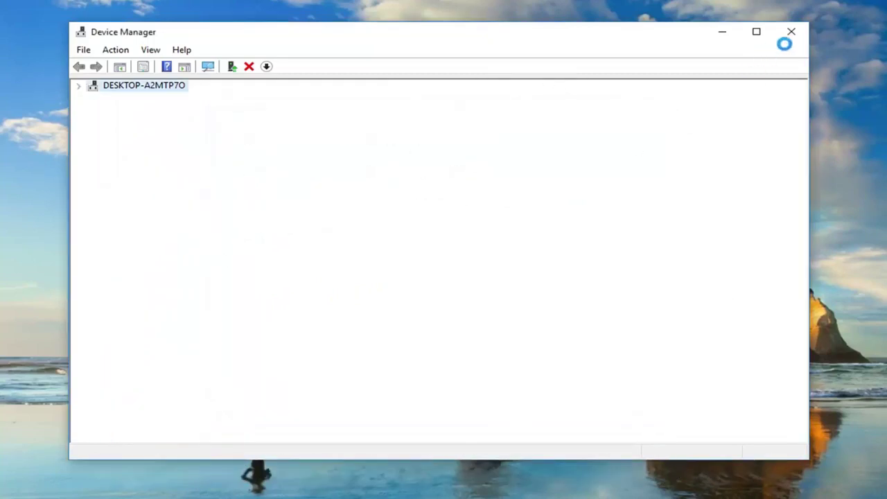
left_click(792, 33)
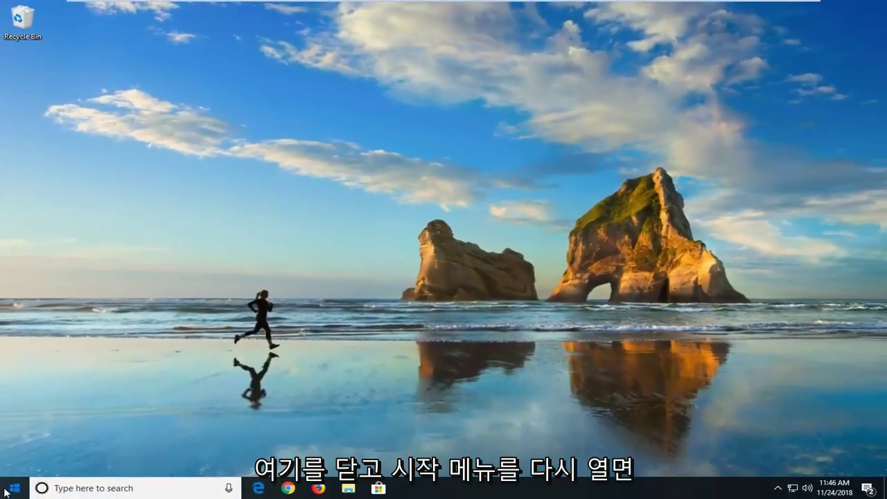
left_click(12, 489)
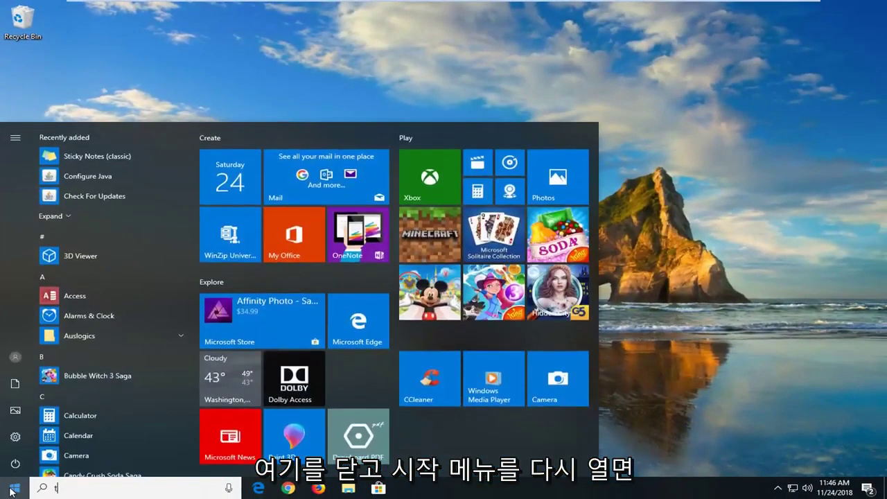
type("troubleshooting")
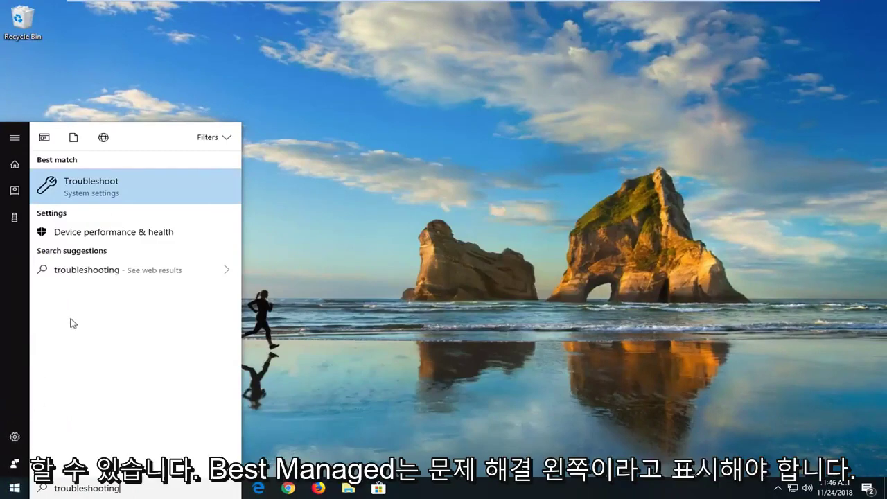
- Open the Troubleshoot settings and start the Internet Connections troubleshooter
left_click(88, 185)
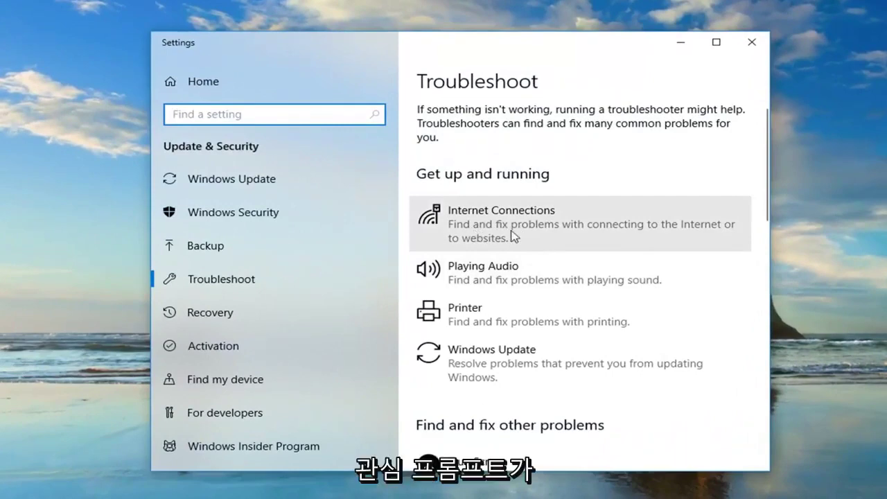
left_click(567, 237)
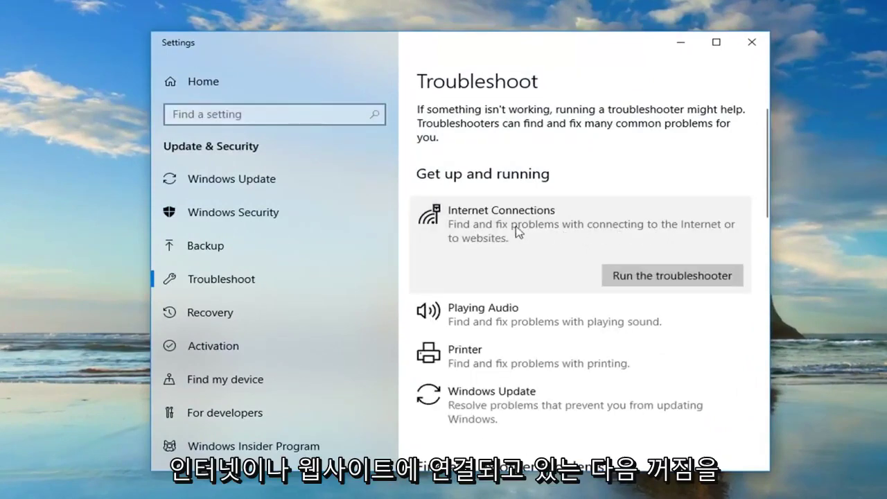
left_click(651, 277)
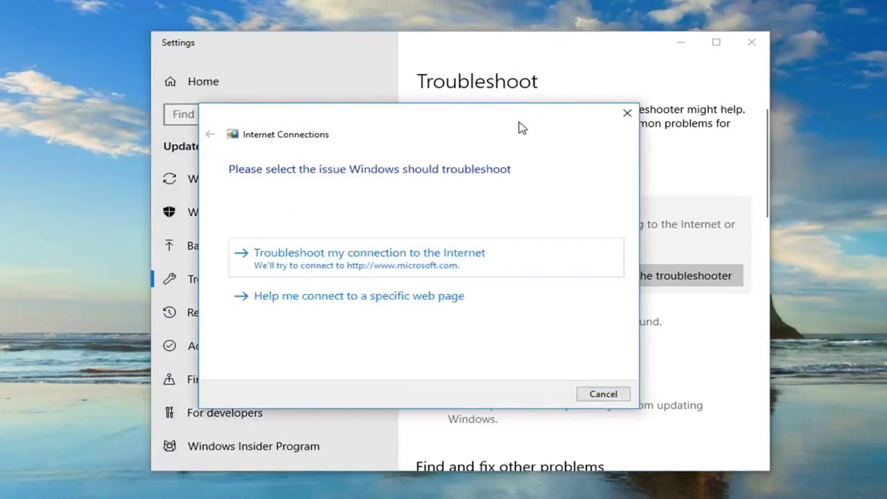
- Move the troubleshooter dialog aside and expand the Network Adapter troubleshooter entry
left_click_drag(477, 139, 155, 151)
scroll(696, 290, "down", 5)
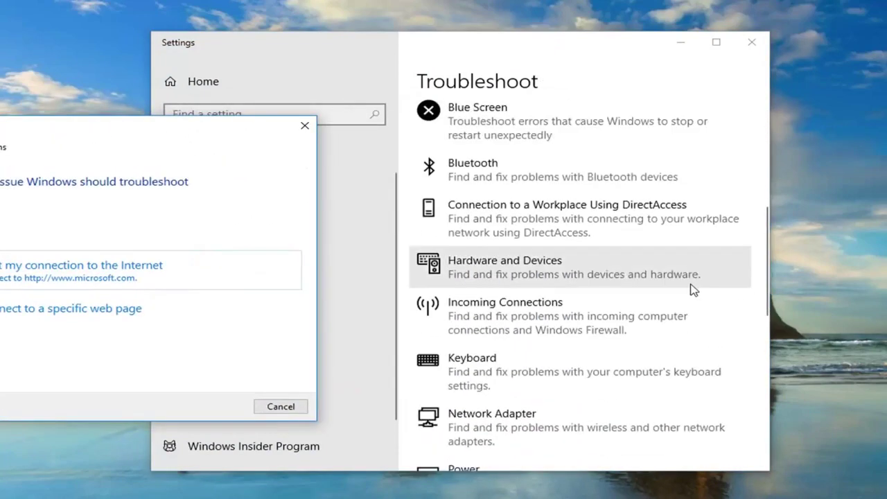
scroll(692, 289, "up", 3)
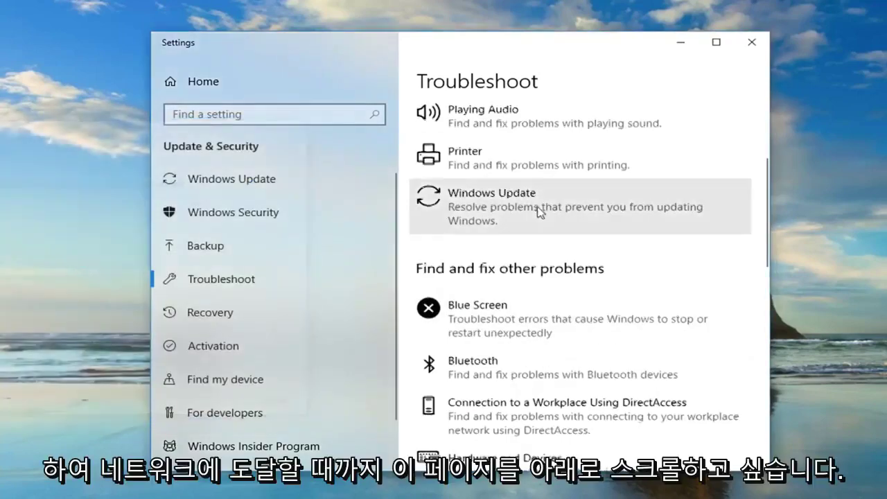
scroll(555, 208, "up", 5)
left_click(570, 238)
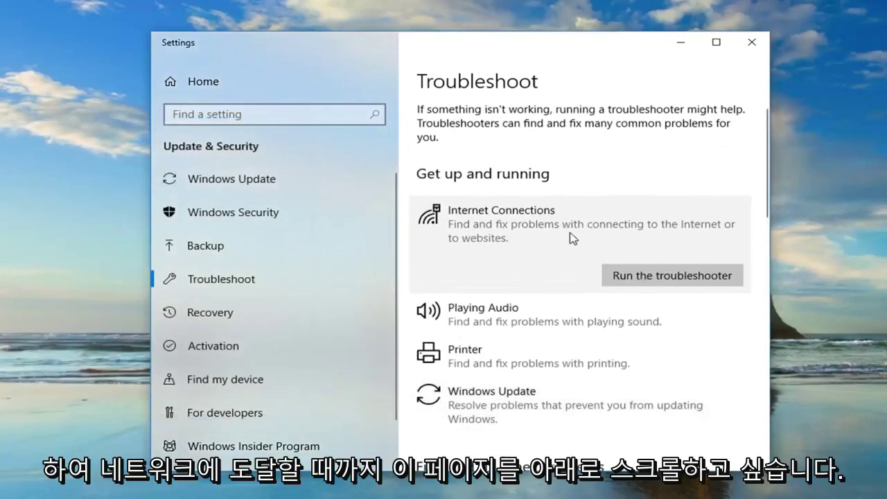
scroll(569, 238, "down", 7)
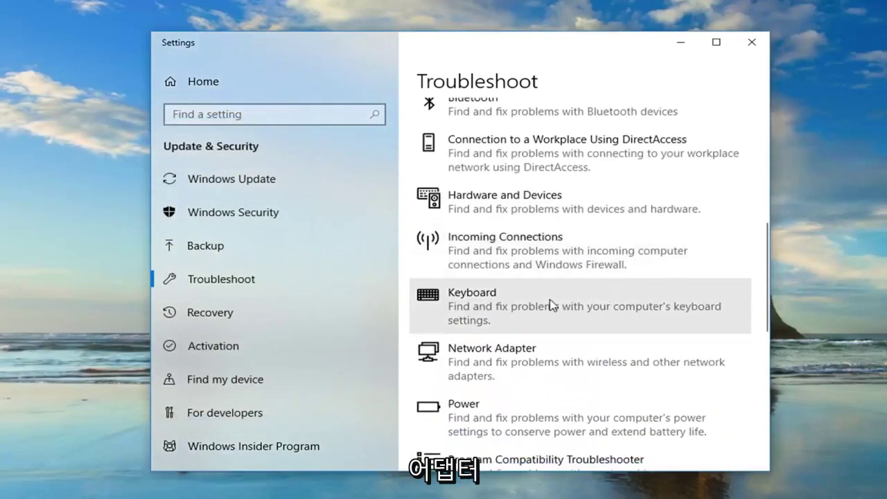
left_click(509, 376)
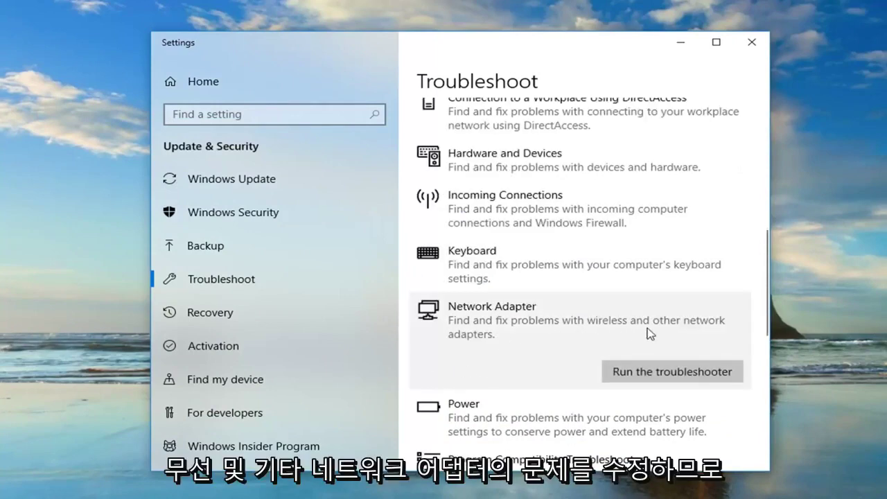
- Run the Network Adapter troubleshooter and close its 'couldn't identify the problem' results
left_click(637, 374)
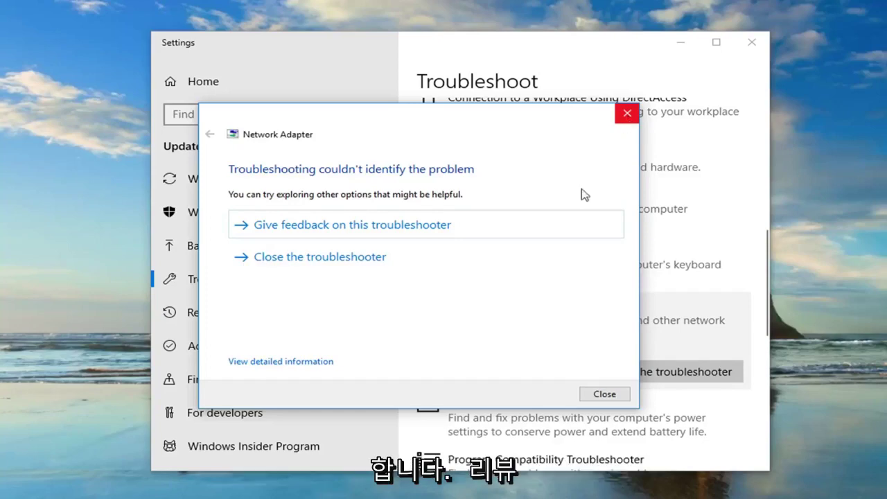
left_click(625, 113)
scroll(675, 256, "up", 10)
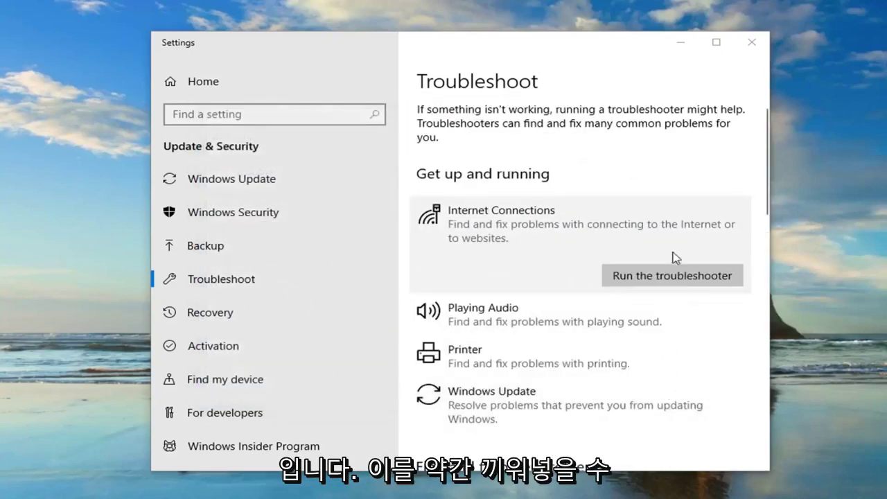
- Close Settings and run Command Prompt as administrator from a Start search for 'command prompt'
left_click(751, 44)
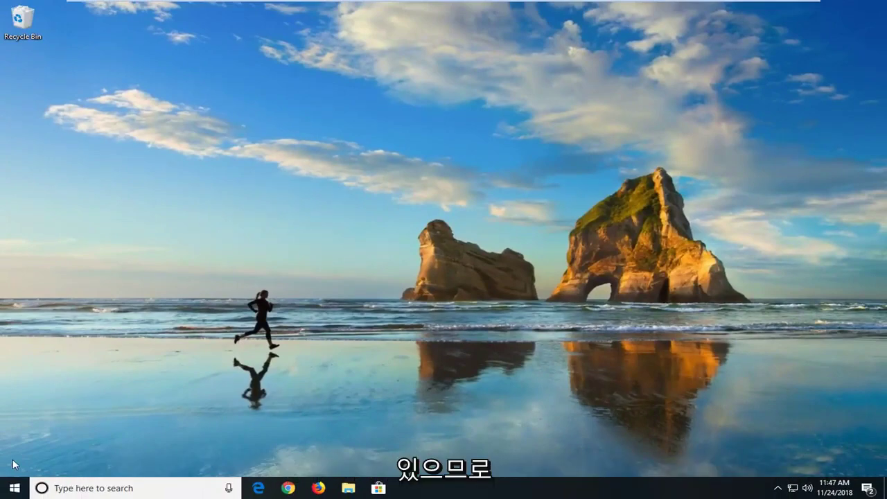
left_click(8, 489)
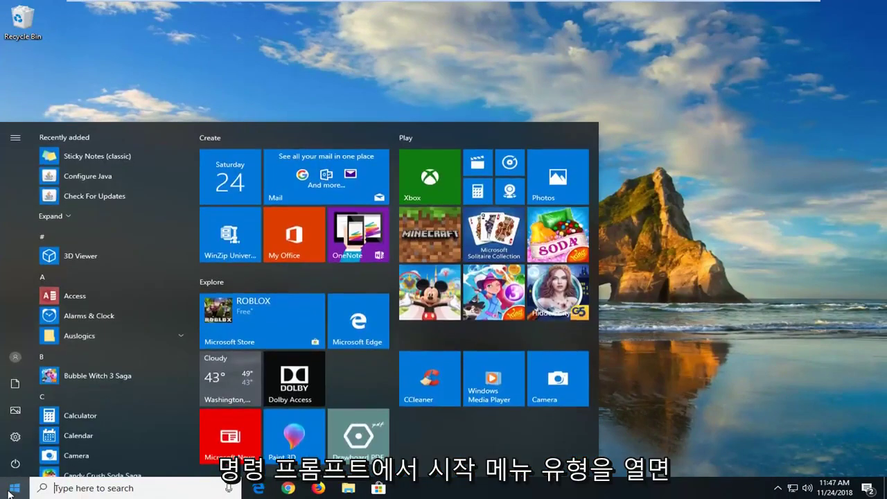
type("command prompt")
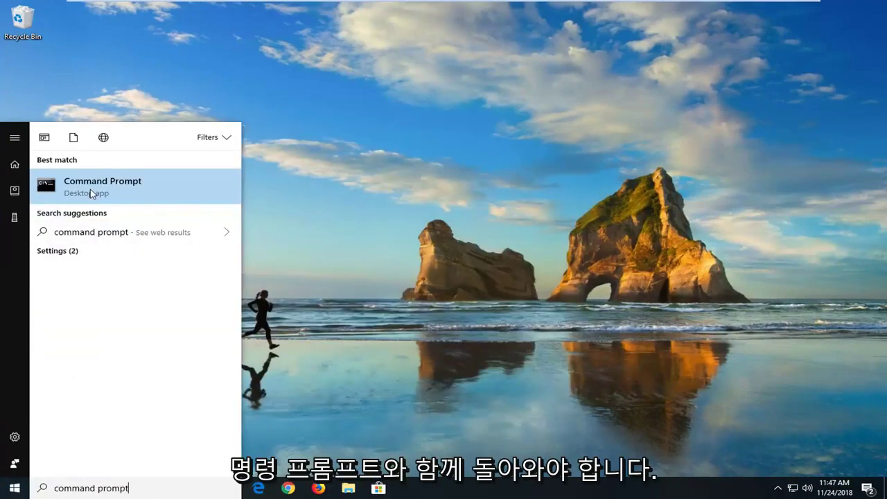
right_click(100, 191)
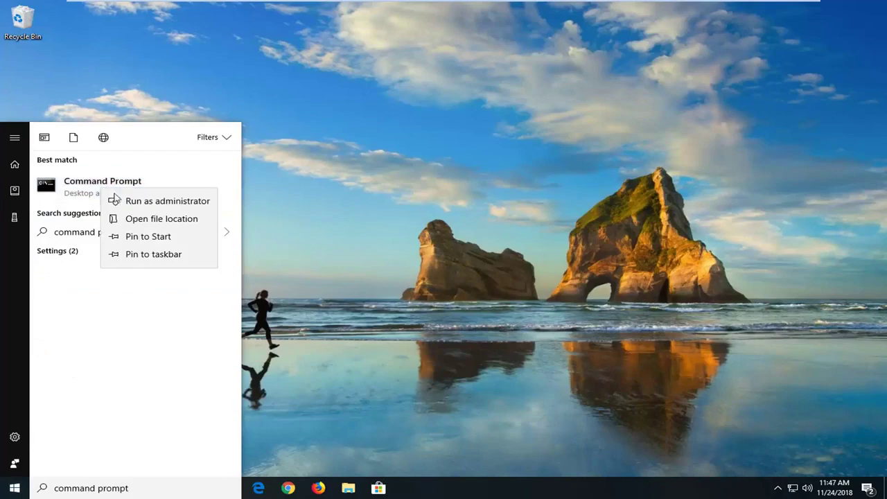
left_click(119, 201)
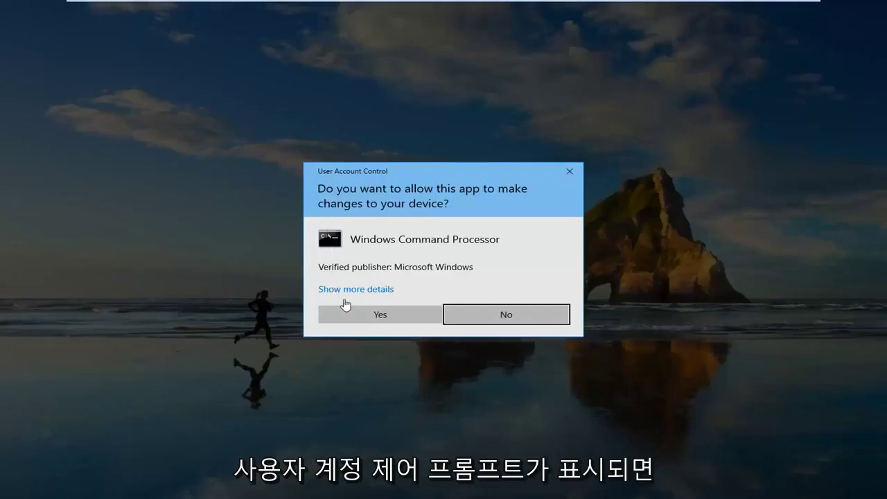
- Approve the UAC prompt and run ipconfig /flushdns in the administrator Command Prompt
left_click(347, 312)
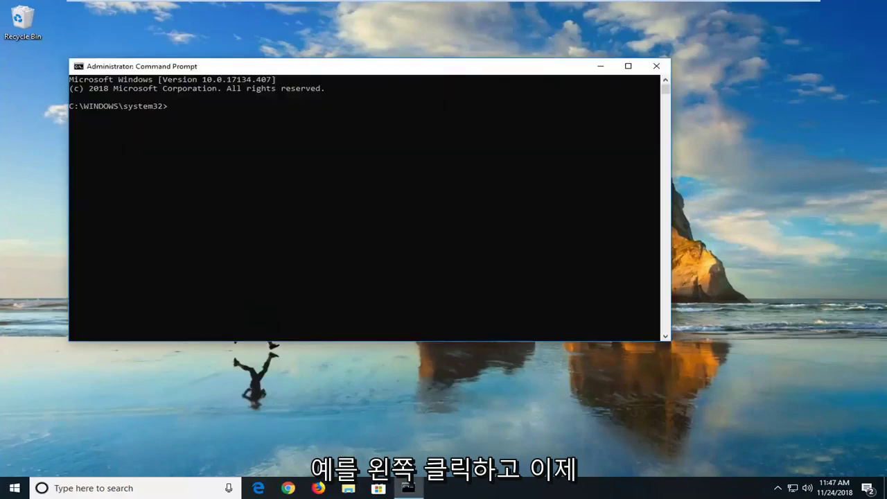
left_click_drag(188, 66, 270, 74)
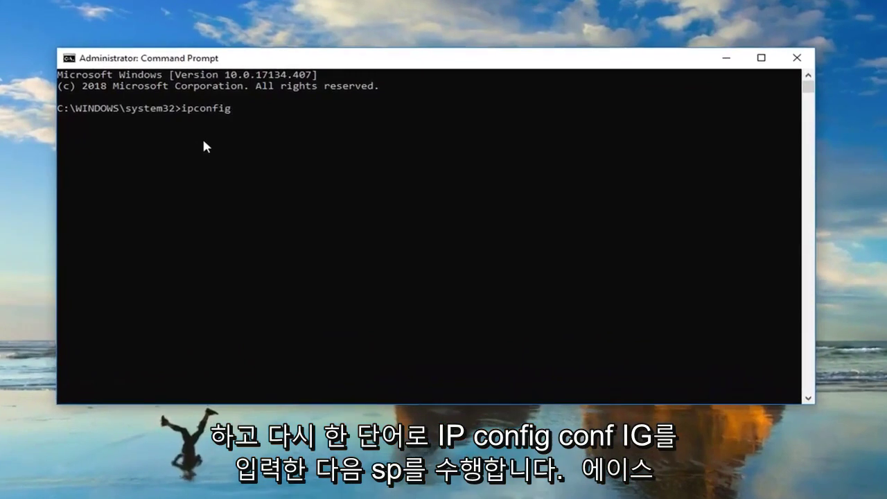
type("/")
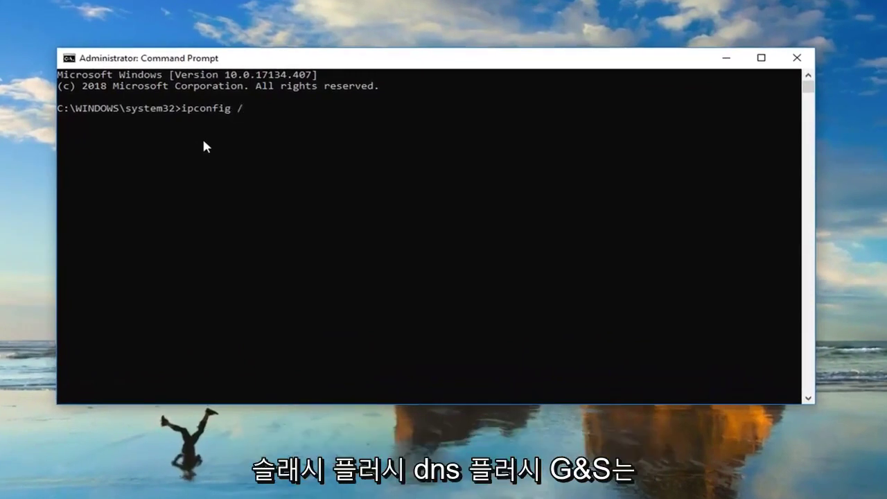
type("flushdns")
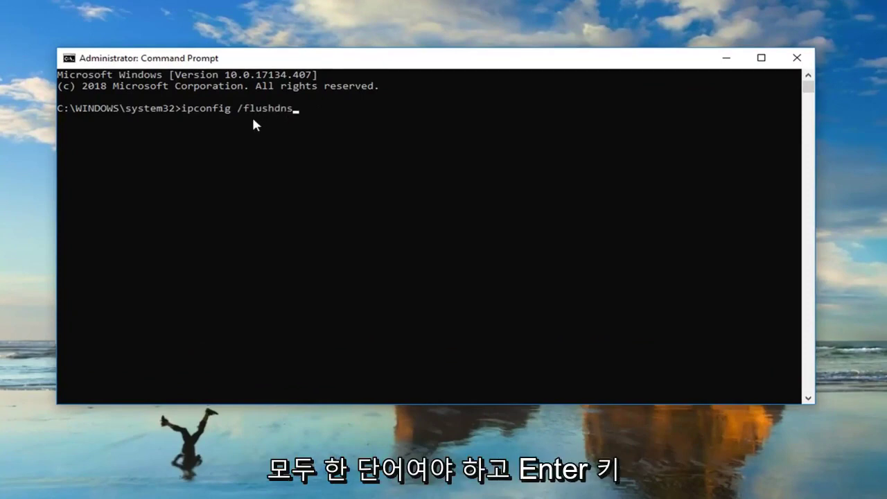
key("Return")
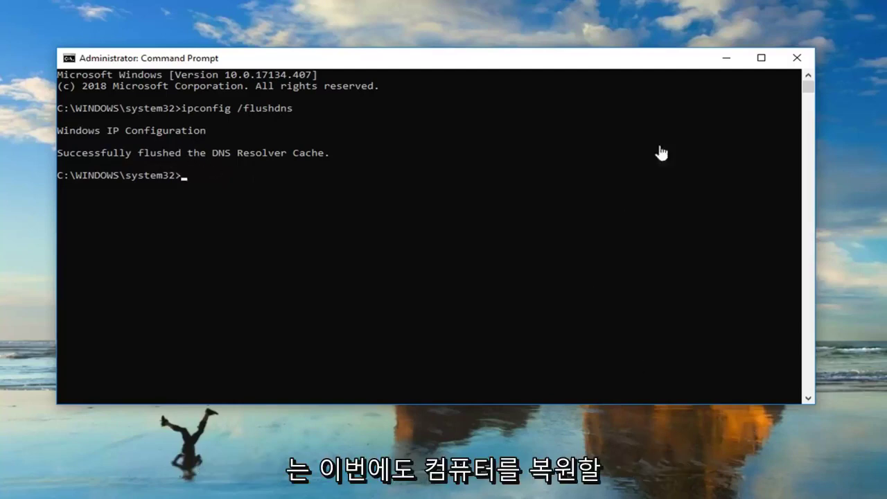
- Close the administrator Command Prompt window
left_click(795, 58)
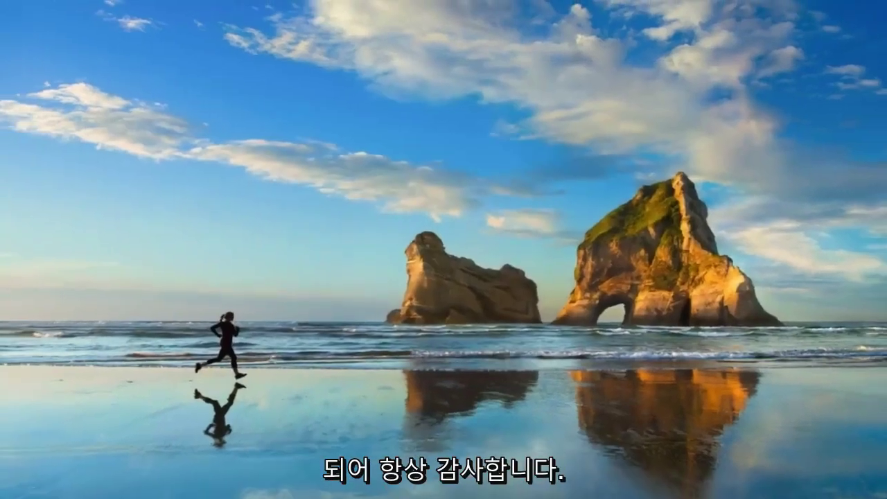